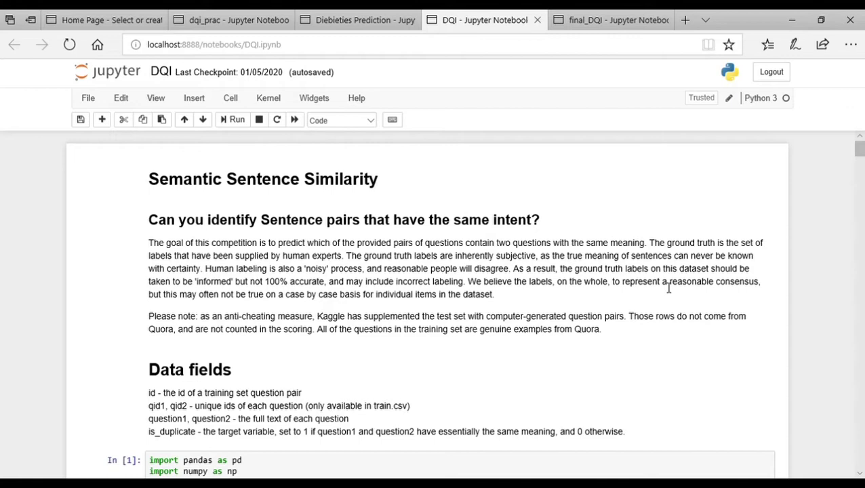
Step: Scroll through the DQI notebook's data-cleaning and feature-engineering cells
{"action": "scroll", "coordinate": [664, 287], "scroll_direction": "down", "scroll_amount": 2}
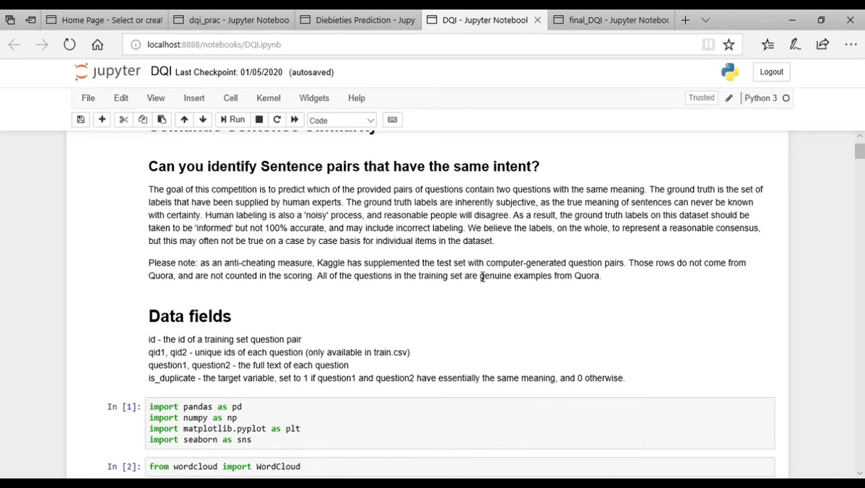
{"action": "scroll", "coordinate": [482, 276], "scroll_direction": "down", "scroll_amount": 2}
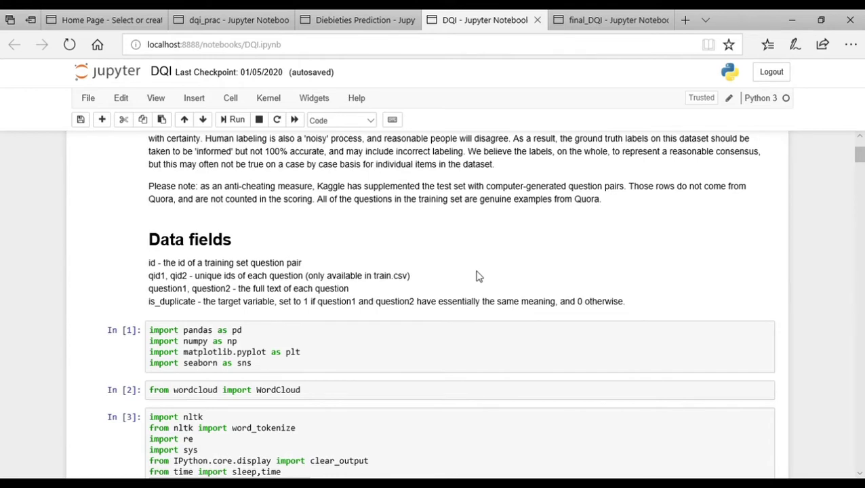
{"action": "scroll", "coordinate": [478, 275], "scroll_direction": "down", "scroll_amount": 1}
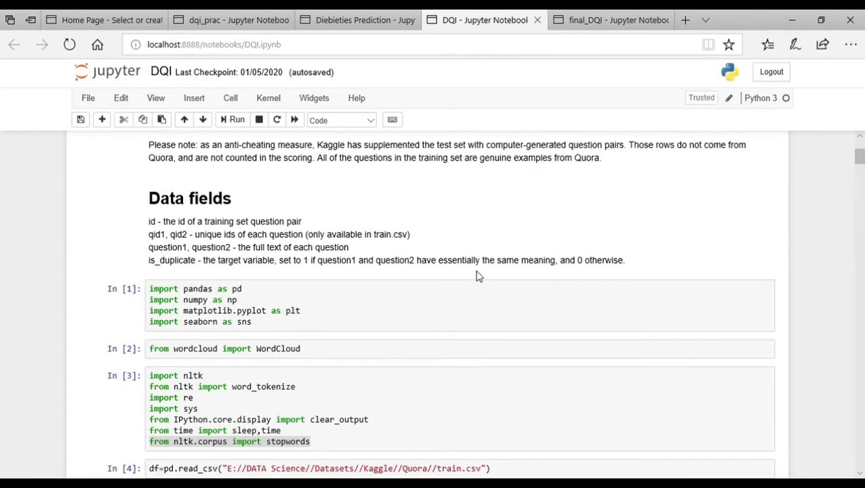
{"action": "scroll", "coordinate": [477, 275], "scroll_direction": "down", "scroll_amount": 1}
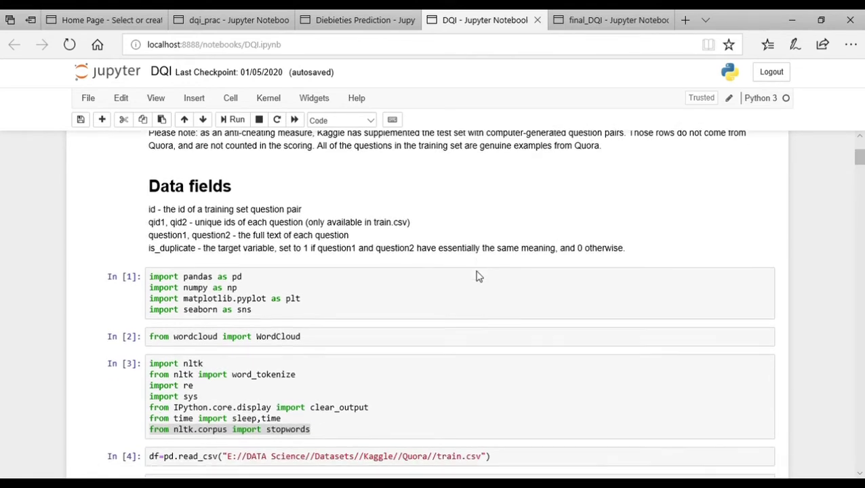
{"action": "scroll", "coordinate": [482, 276], "scroll_direction": "down", "scroll_amount": 2}
{"action": "scroll", "coordinate": [480, 276], "scroll_direction": "down", "scroll_amount": 2}
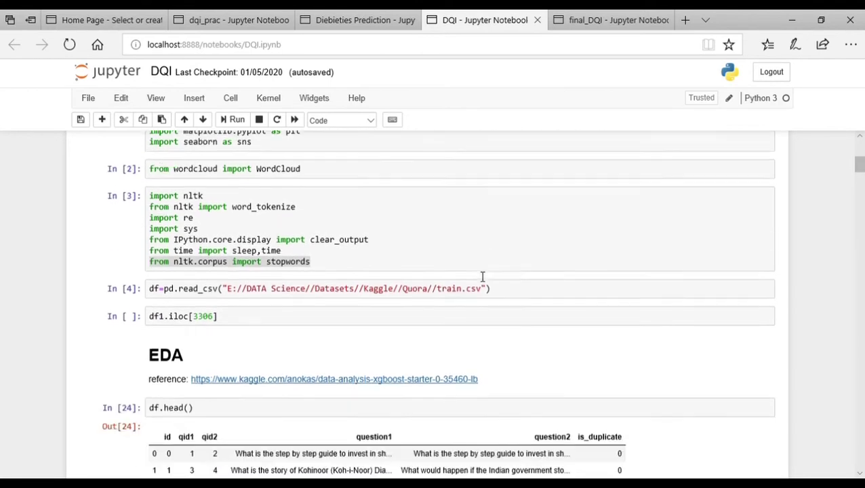
{"action": "scroll", "coordinate": [478, 275], "scroll_direction": "down", "scroll_amount": 1}
{"action": "scroll", "coordinate": [478, 276], "scroll_direction": "down", "scroll_amount": 2}
{"action": "scroll", "coordinate": [477, 276], "scroll_direction": "down", "scroll_amount": 4}
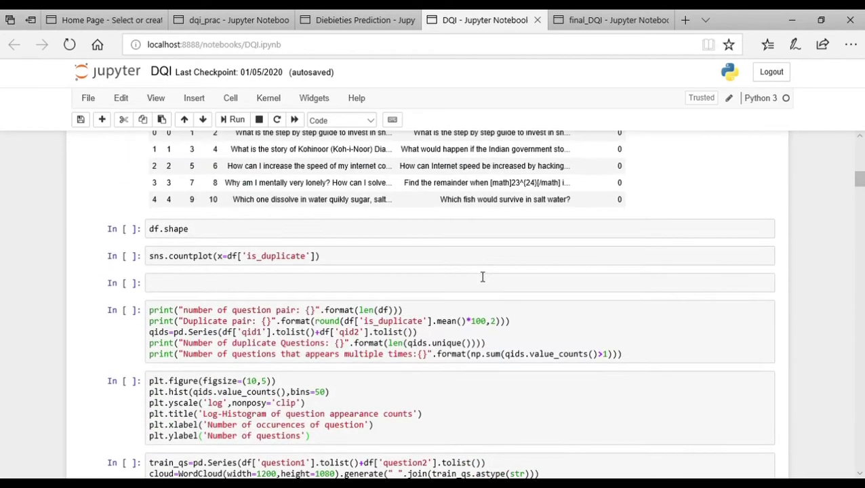
{"action": "scroll", "coordinate": [481, 276], "scroll_direction": "down", "scroll_amount": 2}
{"action": "scroll", "coordinate": [482, 276], "scroll_direction": "down", "scroll_amount": 2}
{"action": "scroll", "coordinate": [482, 277], "scroll_direction": "down", "scroll_amount": 1}
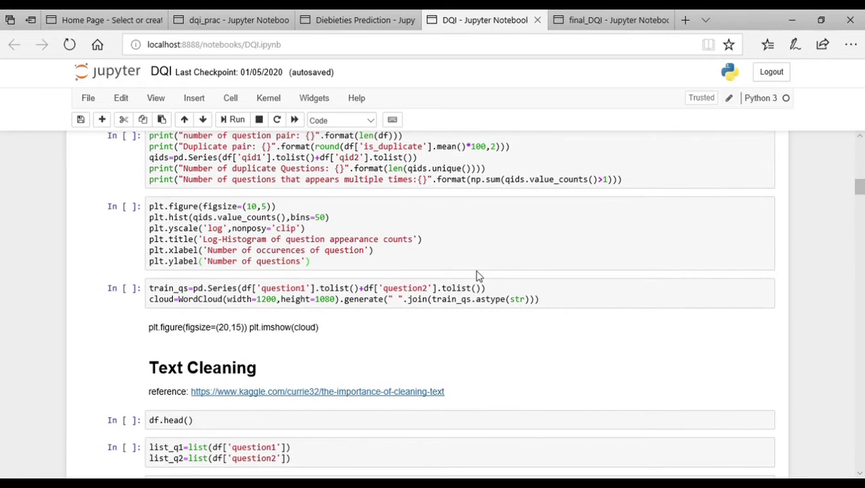
{"action": "scroll", "coordinate": [477, 272], "scroll_direction": "down", "scroll_amount": 1}
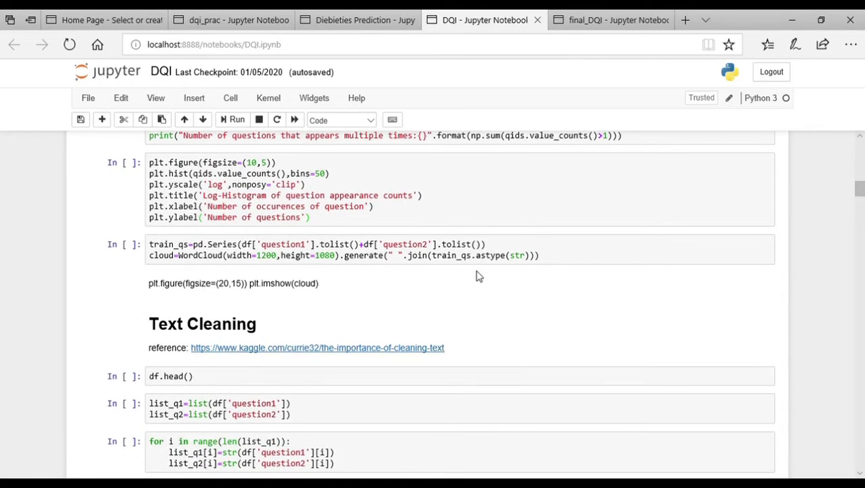
{"action": "scroll", "coordinate": [478, 276], "scroll_direction": "down", "scroll_amount": 3}
{"action": "scroll", "coordinate": [482, 276], "scroll_direction": "down", "scroll_amount": 5}
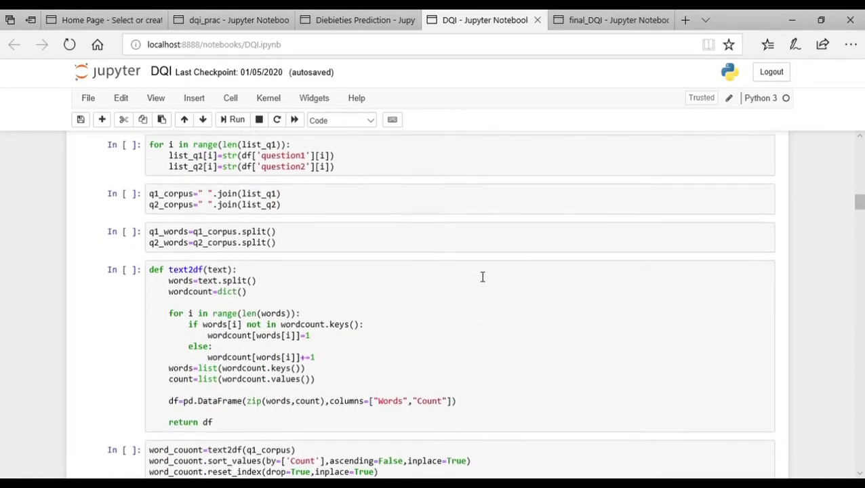
{"action": "scroll", "coordinate": [482, 276], "scroll_direction": "down", "scroll_amount": 3}
{"action": "scroll", "coordinate": [482, 277], "scroll_direction": "down", "scroll_amount": 2}
{"action": "scroll", "coordinate": [482, 276], "scroll_direction": "down", "scroll_amount": 1}
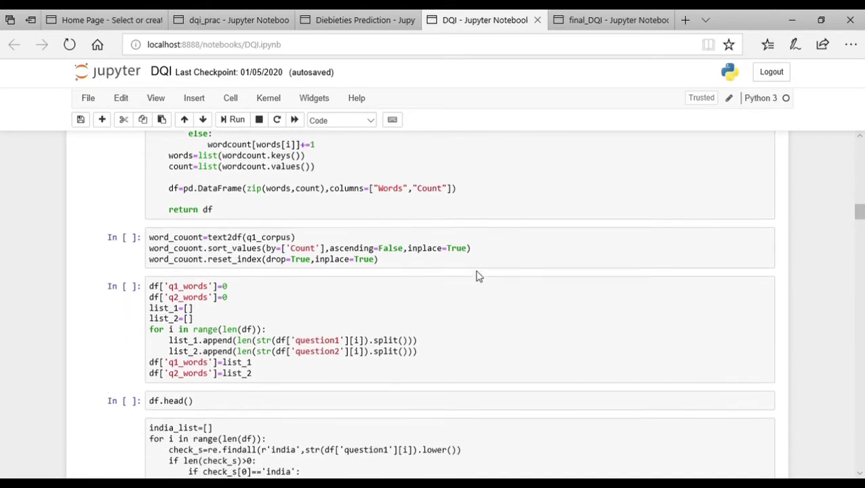
{"action": "scroll", "coordinate": [482, 276], "scroll_direction": "down", "scroll_amount": 2}
{"action": "scroll", "coordinate": [482, 276], "scroll_direction": "down", "scroll_amount": 5}
{"action": "scroll", "coordinate": [482, 277], "scroll_direction": "down", "scroll_amount": 3}
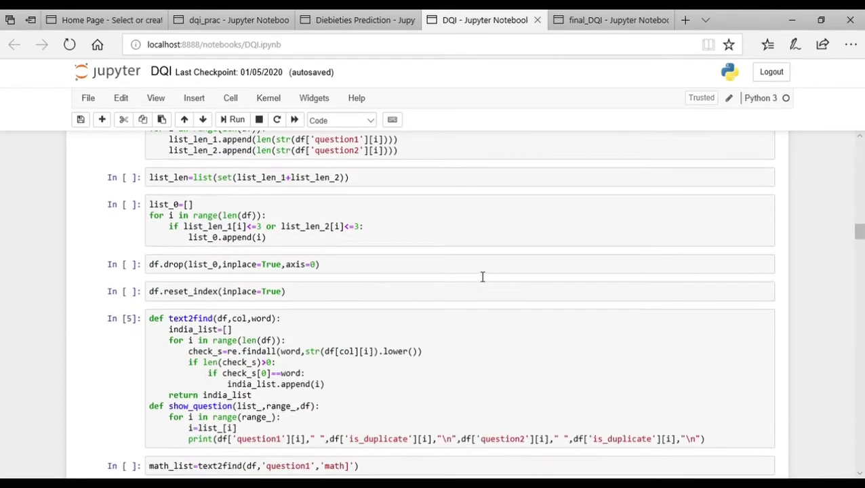
{"action": "scroll", "coordinate": [482, 276], "scroll_direction": "down", "scroll_amount": 2}
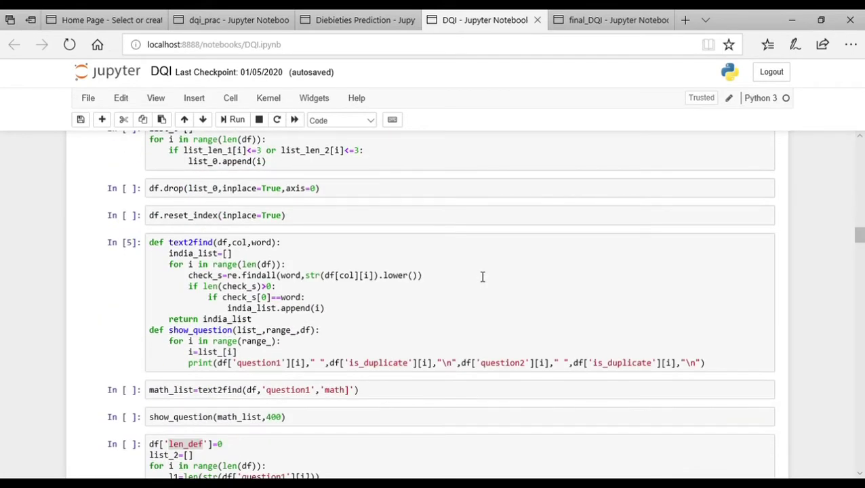
{"action": "scroll", "coordinate": [482, 276], "scroll_direction": "down", "scroll_amount": 7}
{"action": "scroll", "coordinate": [478, 277], "scroll_direction": "down", "scroll_amount": 8}
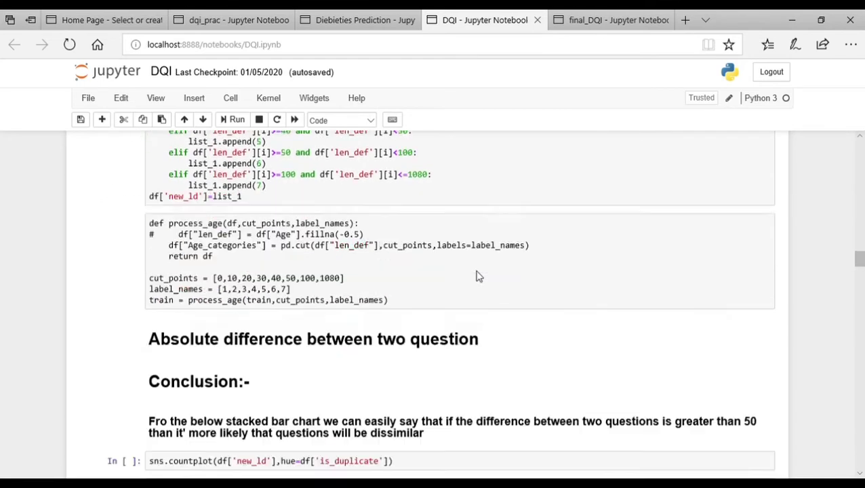
{"action": "scroll", "coordinate": [477, 276], "scroll_direction": "down", "scroll_amount": 2}
{"action": "scroll", "coordinate": [478, 276], "scroll_direction": "down", "scroll_amount": 1}
{"action": "scroll", "coordinate": [478, 277], "scroll_direction": "down", "scroll_amount": 6}
{"action": "scroll", "coordinate": [477, 276], "scroll_direction": "down", "scroll_amount": 4}
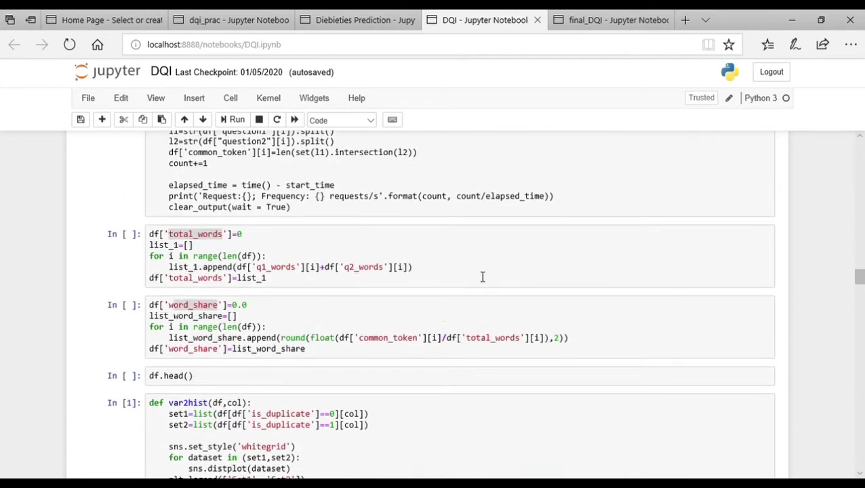
{"action": "scroll", "coordinate": [480, 276], "scroll_direction": "down", "scroll_amount": 3}
{"action": "scroll", "coordinate": [482, 277], "scroll_direction": "down", "scroll_amount": 3}
{"action": "scroll", "coordinate": [481, 276], "scroll_direction": "down", "scroll_amount": 1}
{"action": "scroll", "coordinate": [482, 276], "scroll_direction": "down", "scroll_amount": 3}
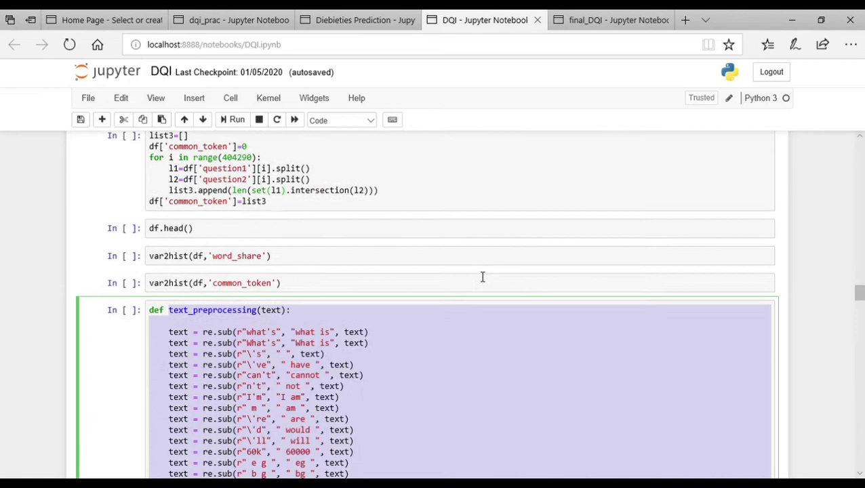
{"action": "scroll", "coordinate": [482, 277], "scroll_direction": "down", "scroll_amount": 3}
{"action": "scroll", "coordinate": [482, 277], "scroll_direction": "down", "scroll_amount": 2}
{"action": "scroll", "coordinate": [482, 277], "scroll_direction": "up", "scroll_amount": 3}
{"action": "scroll", "coordinate": [482, 276], "scroll_direction": "down", "scroll_amount": 3}
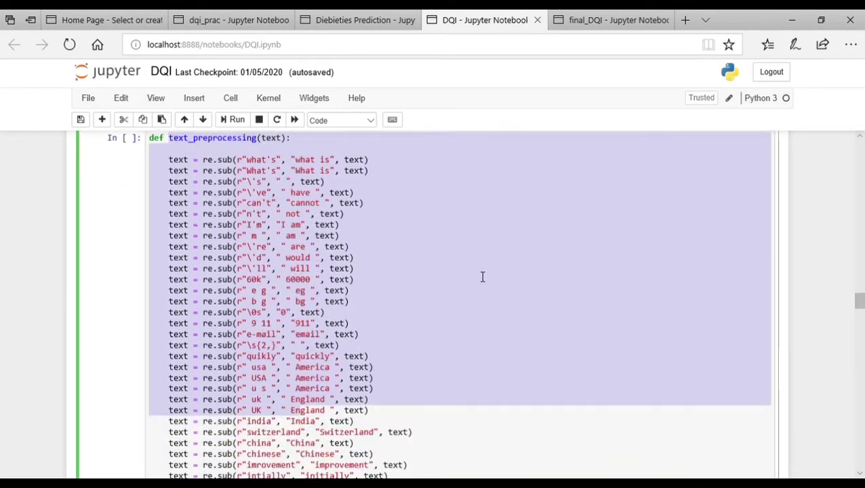
{"action": "scroll", "coordinate": [482, 277], "scroll_direction": "down", "scroll_amount": 8}
{"action": "scroll", "coordinate": [482, 276], "scroll_direction": "down", "scroll_amount": 3}
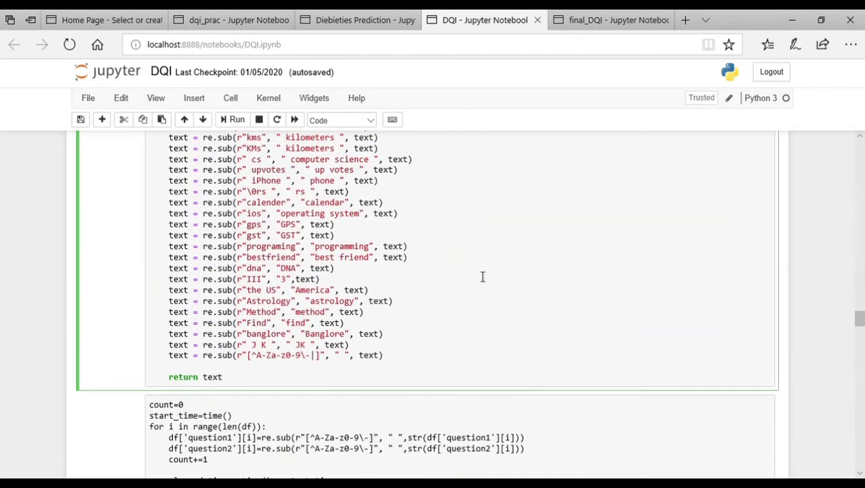
{"action": "scroll", "coordinate": [481, 276], "scroll_direction": "down", "scroll_amount": 6}
{"action": "scroll", "coordinate": [482, 277], "scroll_direction": "down", "scroll_amount": 3}
{"action": "scroll", "coordinate": [482, 277], "scroll_direction": "down", "scroll_amount": 4}
{"action": "scroll", "coordinate": [482, 277], "scroll_direction": "down", "scroll_amount": 5}
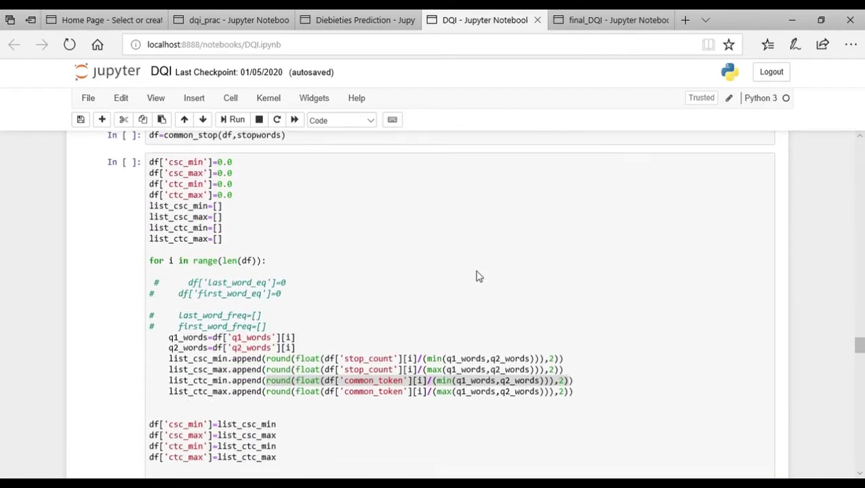
{"action": "scroll", "coordinate": [482, 276], "scroll_direction": "down", "scroll_amount": 7}
{"action": "scroll", "coordinate": [482, 276], "scroll_direction": "down", "scroll_amount": 3}
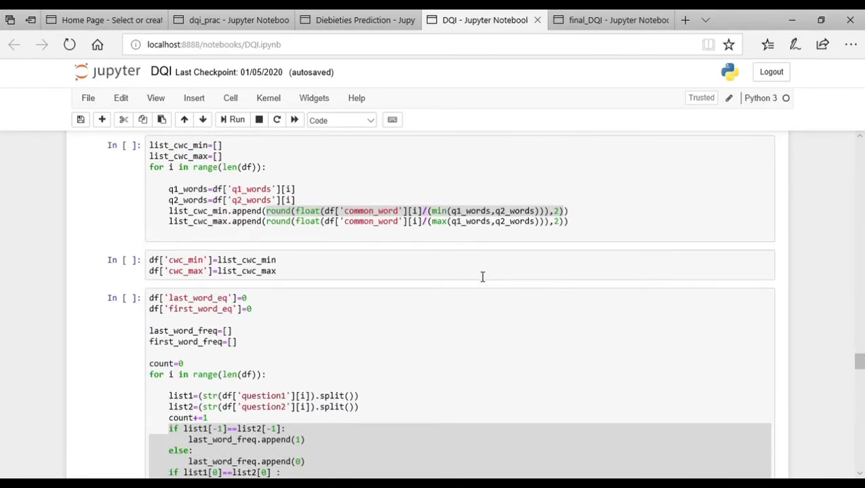
{"action": "scroll", "coordinate": [482, 277], "scroll_direction": "down", "scroll_amount": 4}
{"action": "scroll", "coordinate": [482, 276], "scroll_direction": "down", "scroll_amount": 3}
{"action": "scroll", "coordinate": [482, 277], "scroll_direction": "down", "scroll_amount": 3}
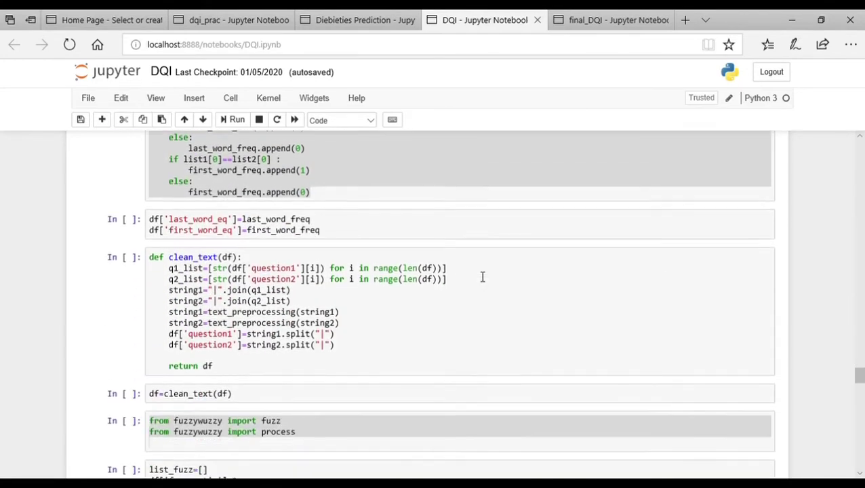
{"action": "scroll", "coordinate": [482, 276], "scroll_direction": "down", "scroll_amount": 2}
{"action": "scroll", "coordinate": [482, 277], "scroll_direction": "down", "scroll_amount": 3}
{"action": "scroll", "coordinate": [482, 276], "scroll_direction": "down", "scroll_amount": 1}
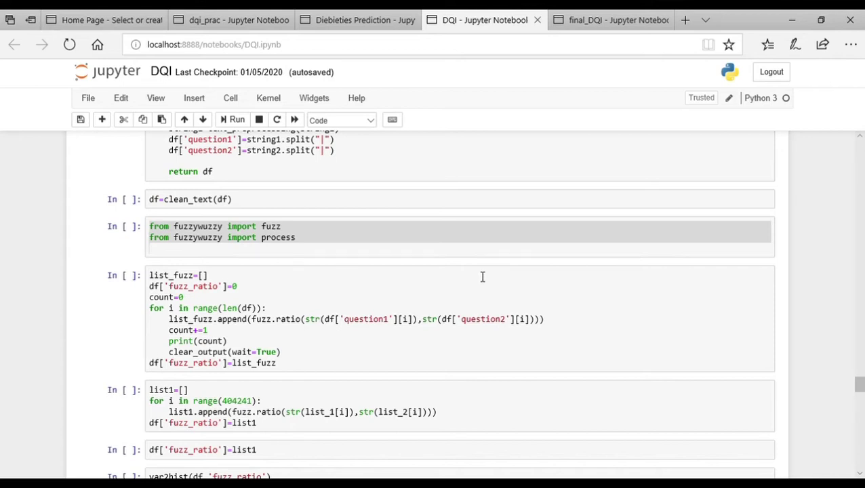
Step: Switch to the final_DQI notebook with Ctrl+Tab
{"action": "scroll", "coordinate": [482, 277], "scroll_direction": "down", "scroll_amount": 3}
{"action": "scroll", "coordinate": [482, 276], "scroll_direction": "up", "scroll_amount": 1}
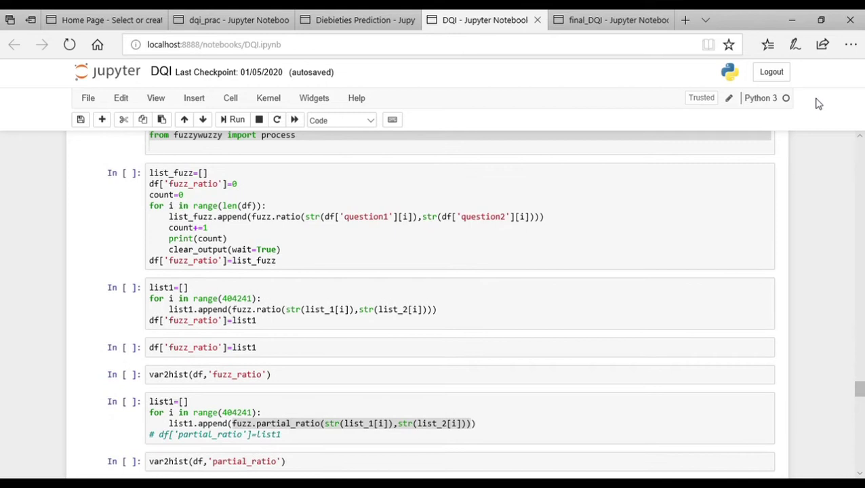
{"action": "key", "text": "ctrl+Tab"}
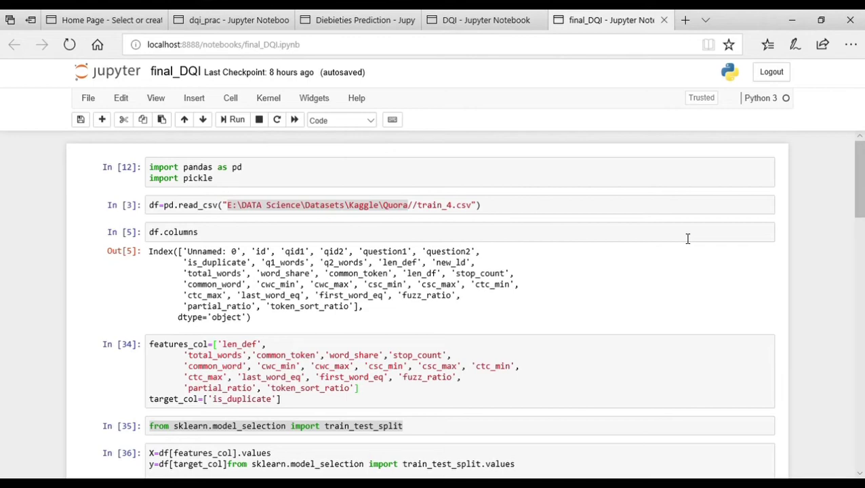
{"action": "scroll", "coordinate": [507, 290], "scroll_direction": "down", "scroll_amount": 3}
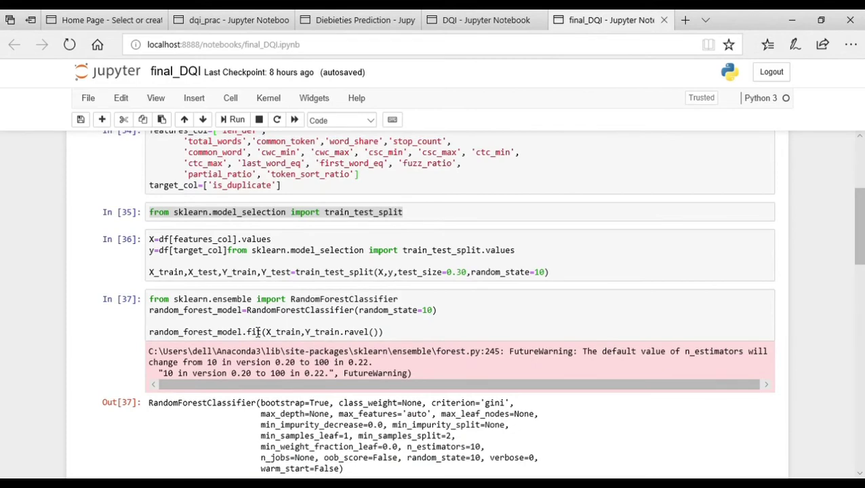
{"action": "scroll", "coordinate": [258, 331], "scroll_direction": "up", "scroll_amount": 1}
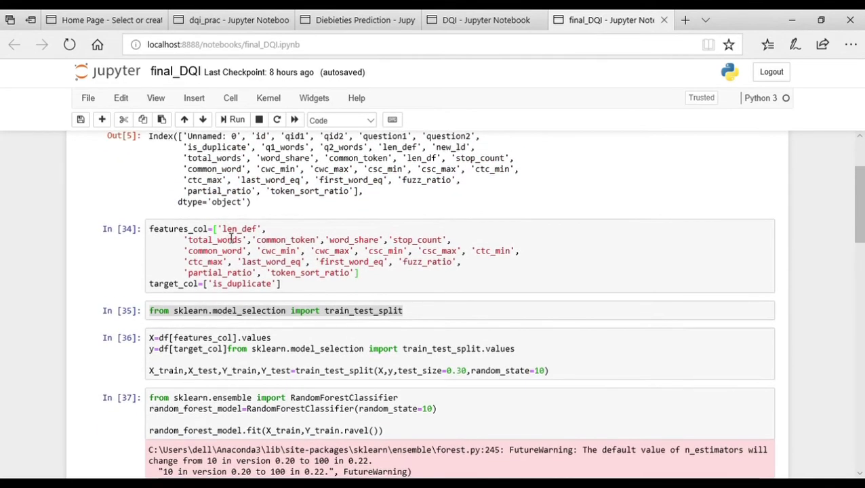
{"action": "left_click_drag", "start_coordinate": [222, 229], "coordinate": [260, 267]}
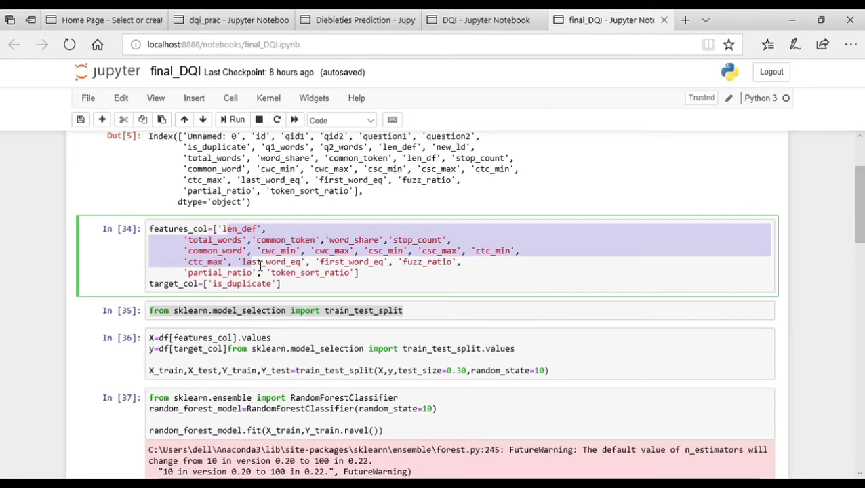
{"action": "left_click_drag", "start_coordinate": [260, 267], "coordinate": [220, 263]}
{"action": "scroll", "coordinate": [272, 286], "scroll_direction": "down", "scroll_amount": 1}
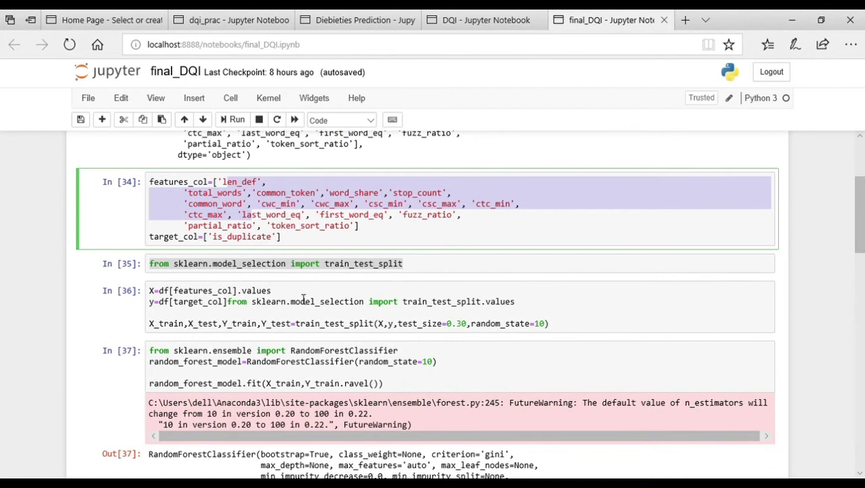
{"action": "left_click", "coordinate": [301, 302]}
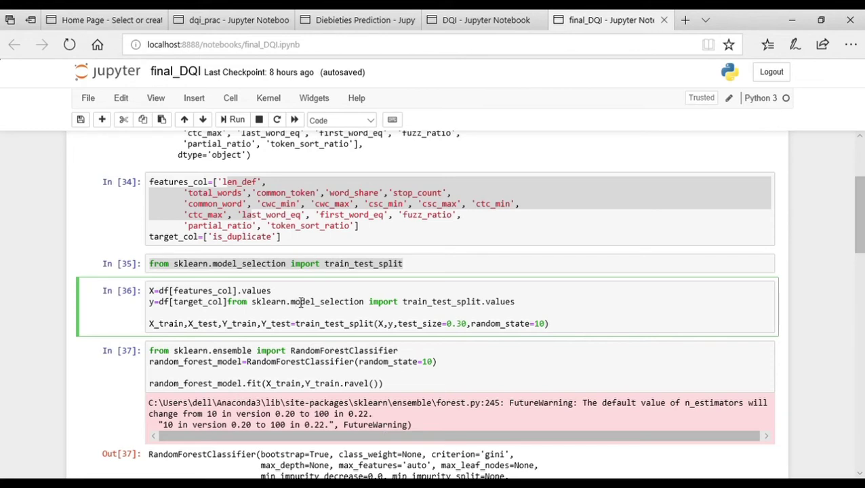
{"action": "scroll", "coordinate": [300, 303], "scroll_direction": "down", "scroll_amount": 2}
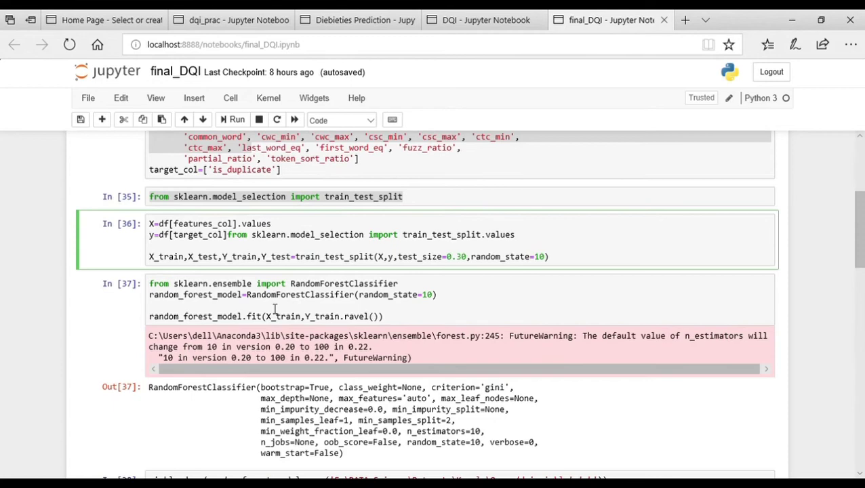
{"action": "left_click", "coordinate": [275, 309]}
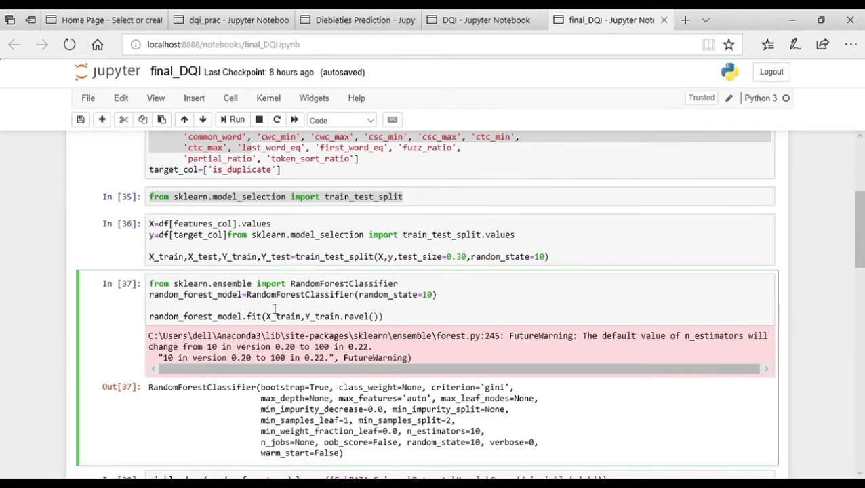
{"action": "scroll", "coordinate": [275, 308], "scroll_direction": "down", "scroll_amount": 1}
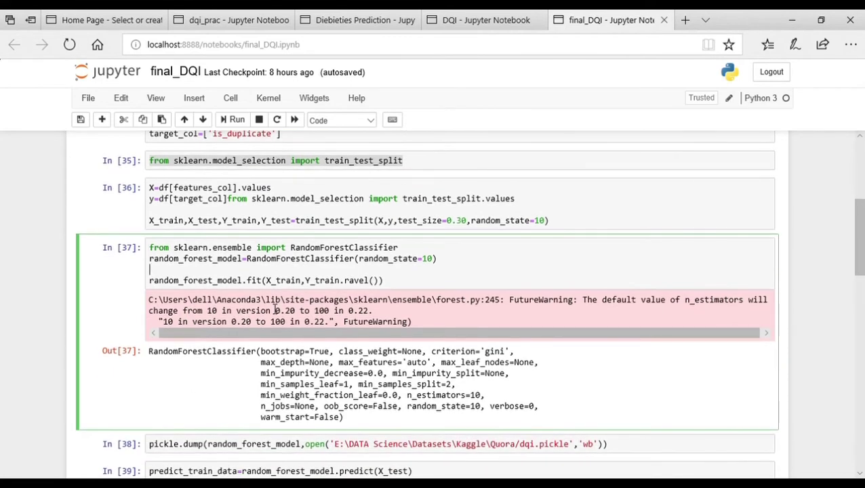
{"action": "scroll", "coordinate": [274, 309], "scroll_direction": "down", "scroll_amount": 1}
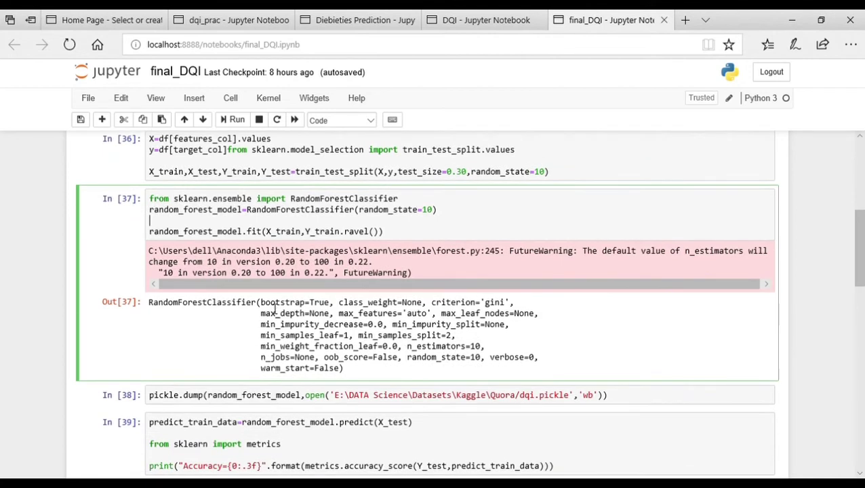
{"action": "scroll", "coordinate": [275, 308], "scroll_direction": "down", "scroll_amount": 1}
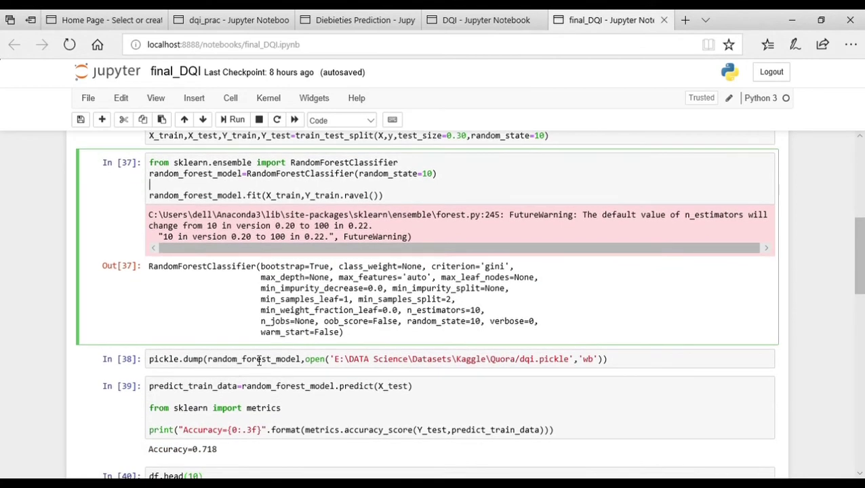
{"action": "left_click", "coordinate": [176, 370]}
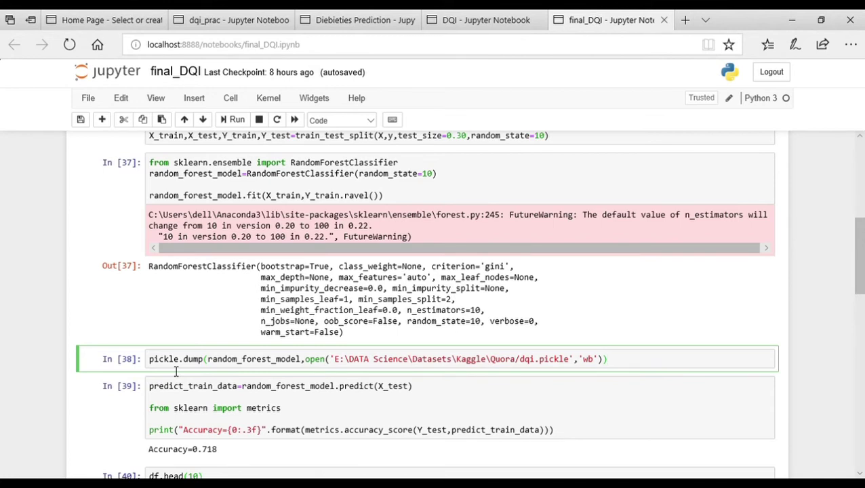
{"action": "scroll", "coordinate": [175, 371], "scroll_direction": "down", "scroll_amount": 1}
{"action": "left_click", "coordinate": [178, 368]}
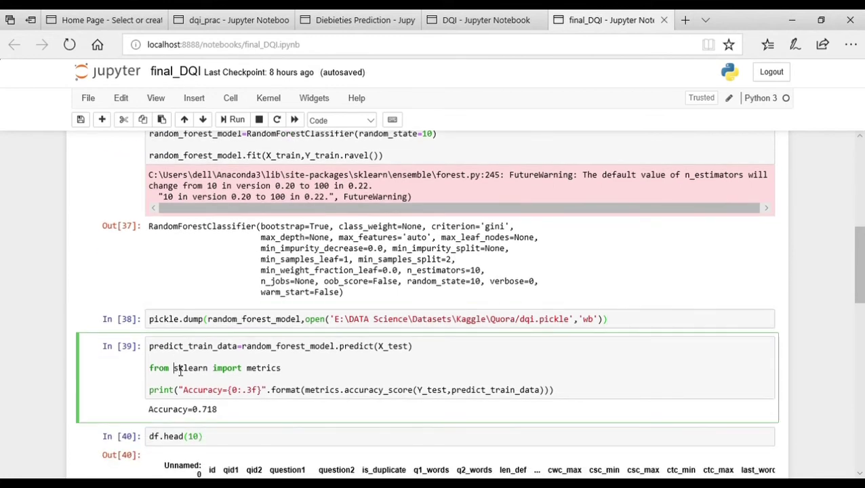
{"action": "left_click_drag", "start_coordinate": [219, 410], "coordinate": [150, 413]}
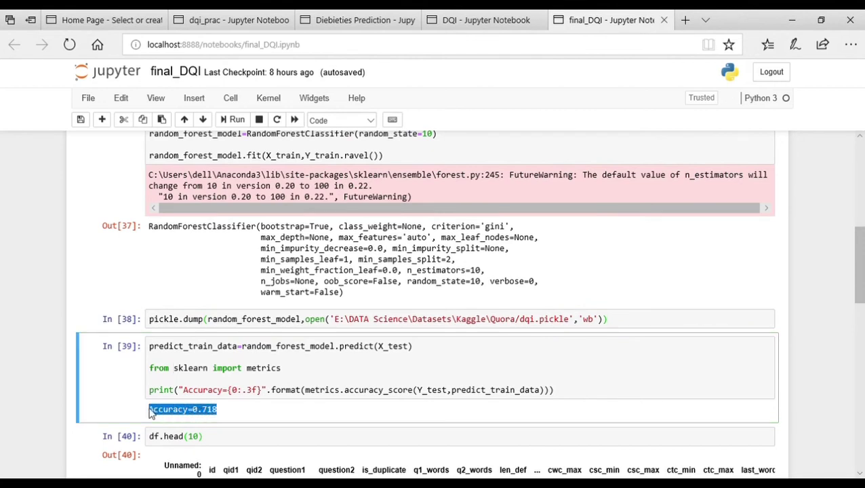
{"action": "scroll", "coordinate": [255, 393], "scroll_direction": "down", "scroll_amount": 1}
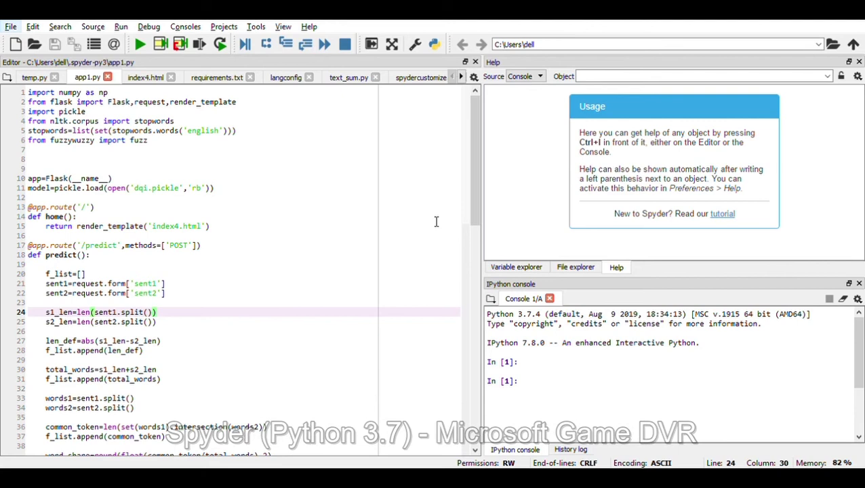
Step: Highlight the request.form lines reading sent1 and sent2 on lines 21–22 of app1.py
{"action": "scroll", "coordinate": [435, 221], "scroll_direction": "down", "scroll_amount": 2}
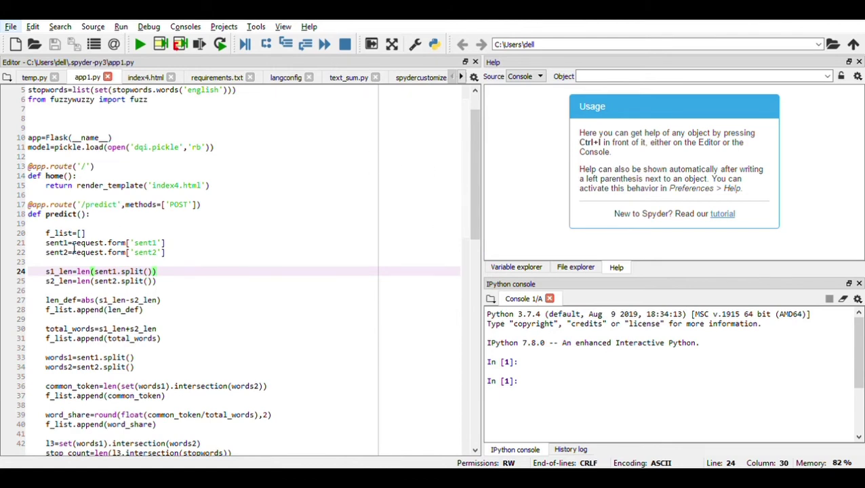
{"action": "left_click_drag", "start_coordinate": [73, 246], "coordinate": [41, 253]}
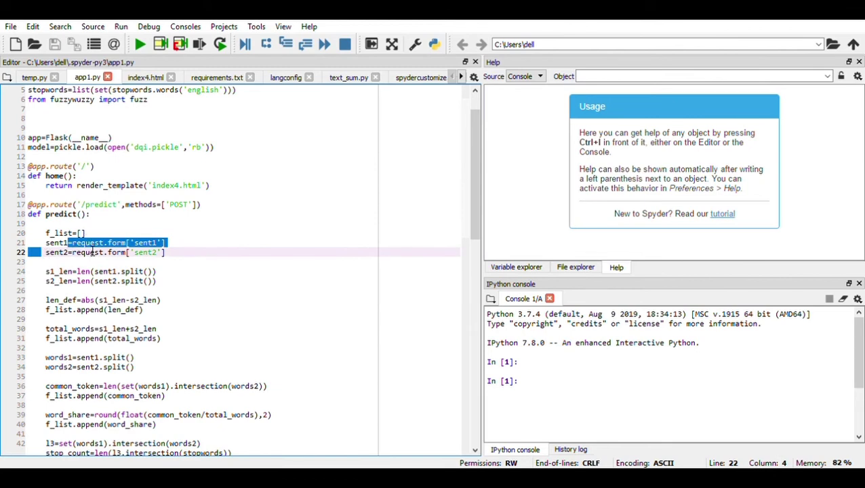
{"action": "left_click", "coordinate": [86, 243]}
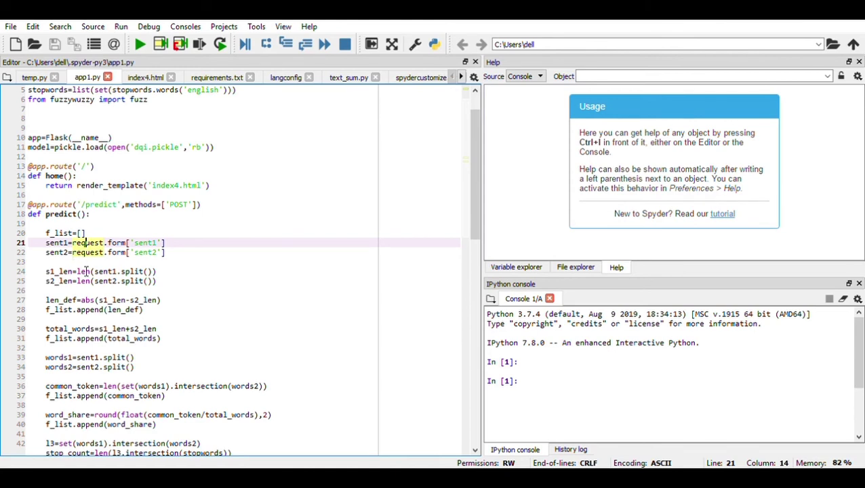
{"action": "scroll", "coordinate": [94, 281], "scroll_direction": "down", "scroll_amount": 1}
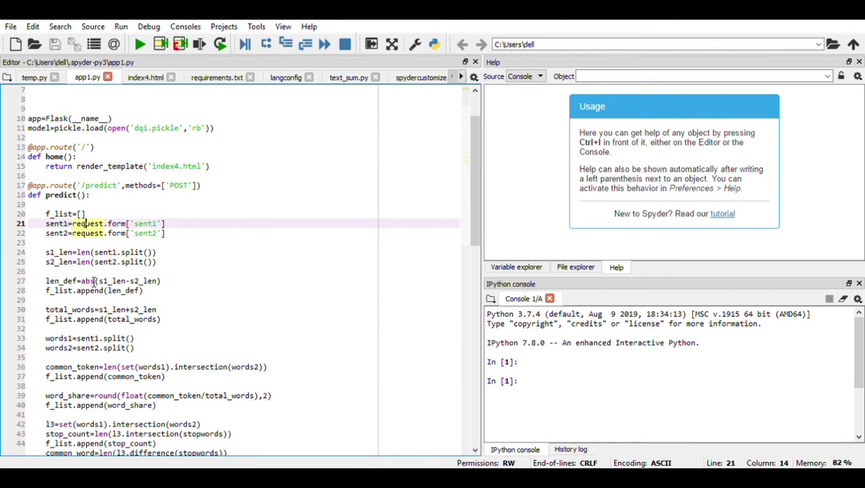
{"action": "scroll", "coordinate": [93, 280], "scroll_direction": "down", "scroll_amount": 1}
{"action": "scroll", "coordinate": [93, 280], "scroll_direction": "down", "scroll_amount": 2}
{"action": "scroll", "coordinate": [94, 280], "scroll_direction": "down", "scroll_amount": 1}
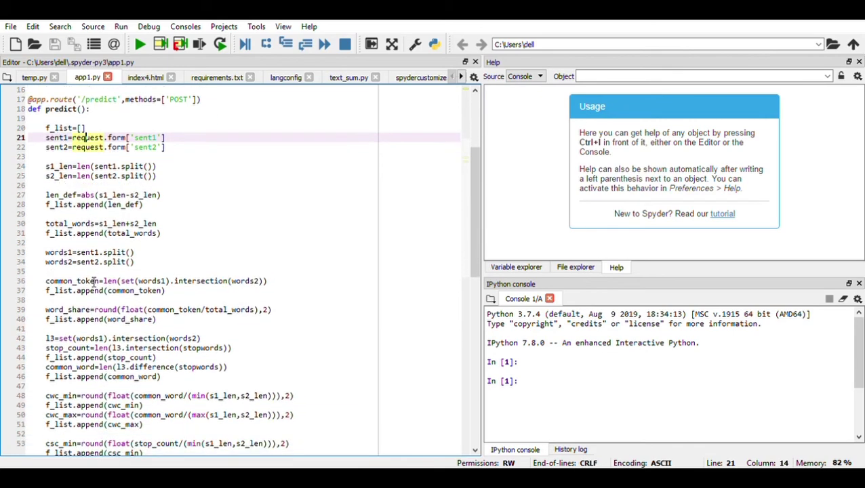
{"action": "scroll", "coordinate": [94, 281], "scroll_direction": "down", "scroll_amount": 2}
{"action": "scroll", "coordinate": [94, 280], "scroll_direction": "down", "scroll_amount": 3}
{"action": "scroll", "coordinate": [93, 281], "scroll_direction": "down", "scroll_amount": 3}
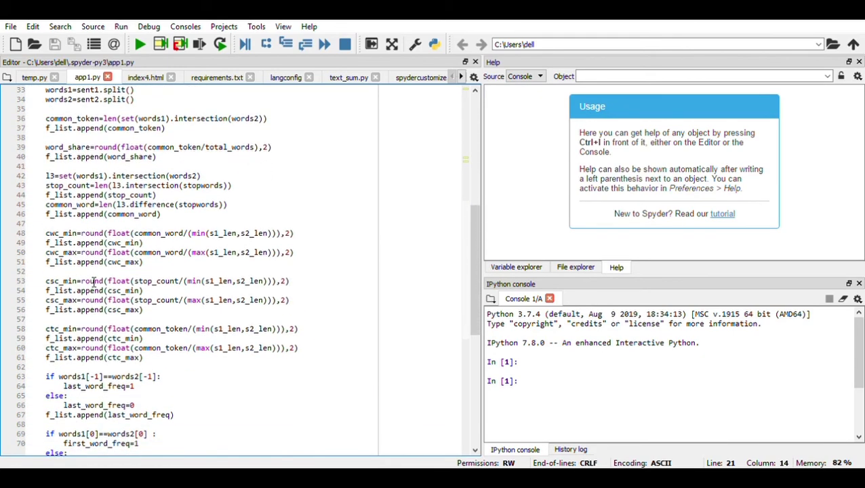
{"action": "scroll", "coordinate": [149, 368], "scroll_direction": "down", "scroll_amount": 1}
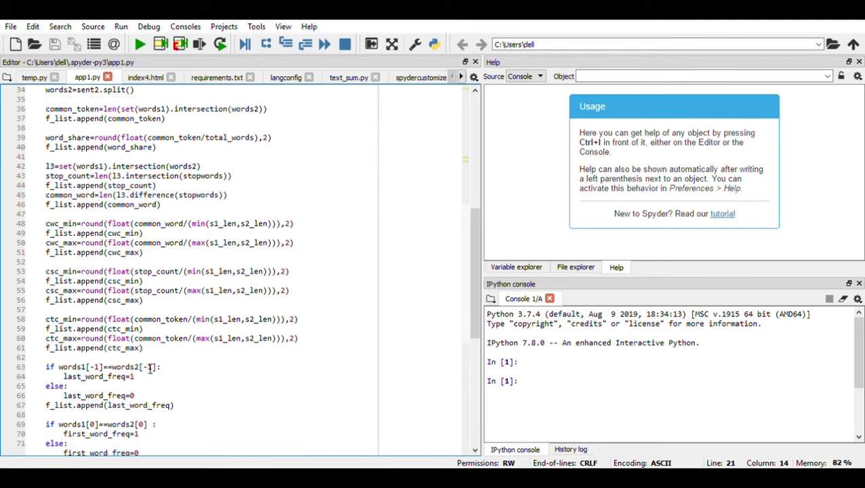
{"action": "scroll", "coordinate": [150, 368], "scroll_direction": "down", "scroll_amount": 3}
{"action": "scroll", "coordinate": [150, 368], "scroll_direction": "down", "scroll_amount": 1}
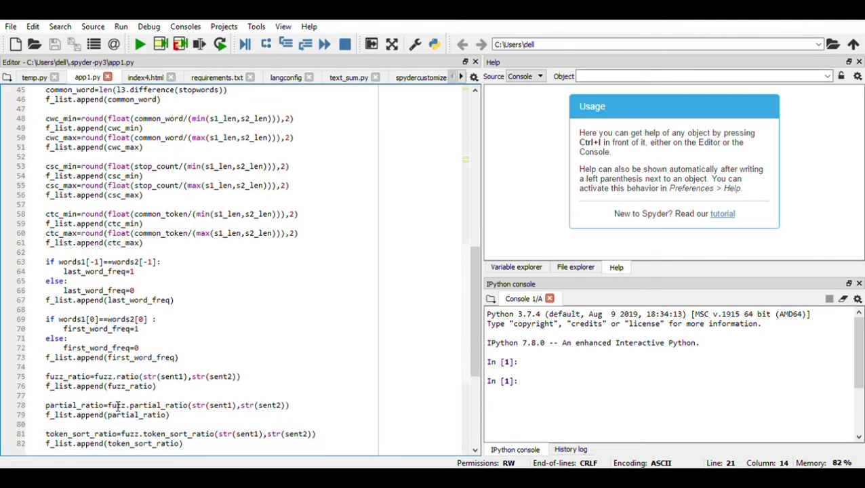
{"action": "scroll", "coordinate": [118, 402], "scroll_direction": "down", "scroll_amount": 4}
{"action": "scroll", "coordinate": [130, 417], "scroll_direction": "up", "scroll_amount": 1}
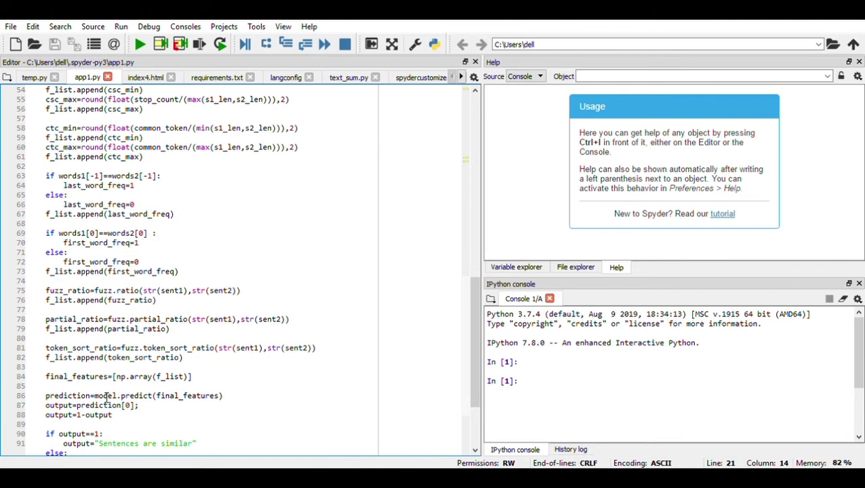
{"action": "left_click_drag", "start_coordinate": [90, 396], "coordinate": [145, 400]}
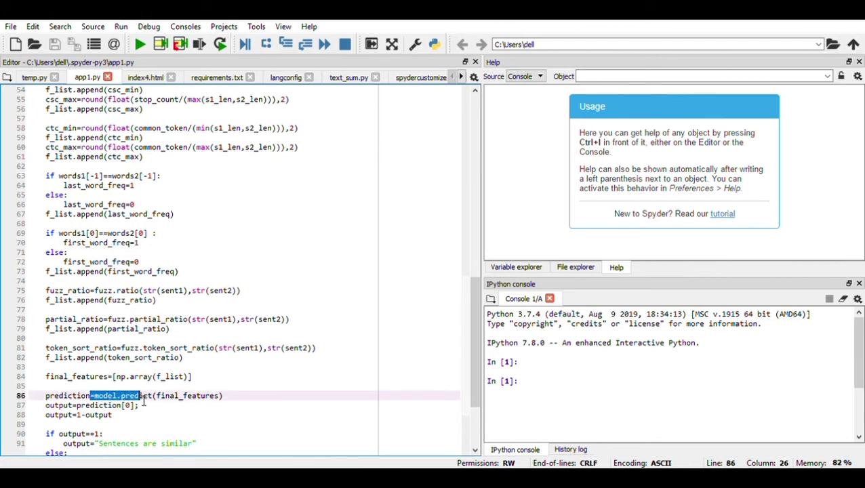
{"action": "key", "text": "shift+Right"}
{"action": "key", "text": "shift+Right"}
{"action": "key", "text": "shift+Right"}
{"action": "key", "text": "shift+Right"}
{"action": "key", "text": "shift+Right"}
{"action": "key", "text": "shift+Right"}
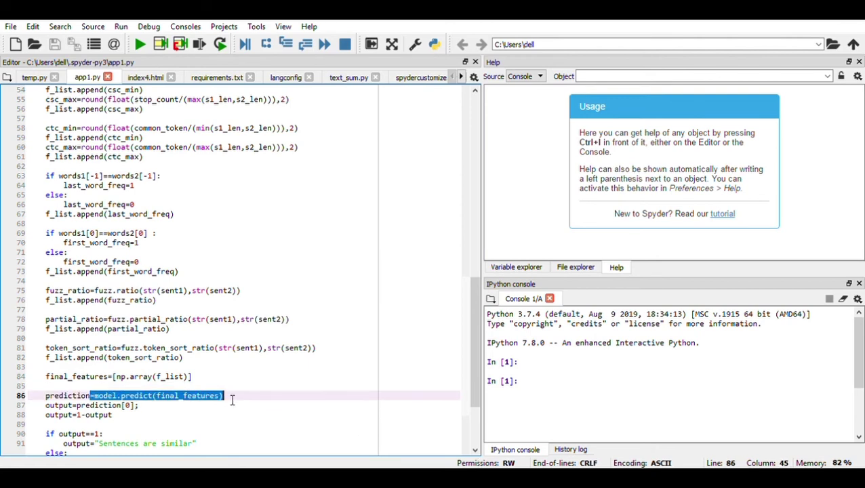
{"action": "scroll", "coordinate": [232, 400], "scroll_direction": "down", "scroll_amount": 2}
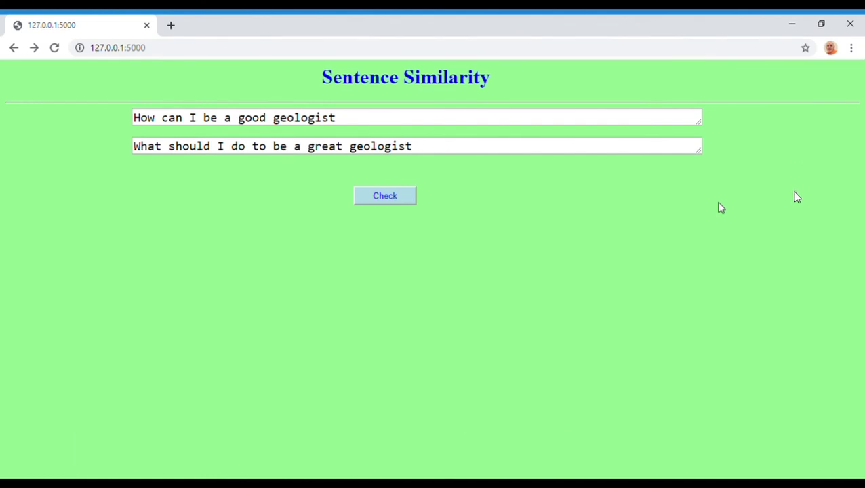
Step: Select the geologist question text in the first sentence box
{"action": "left_click", "coordinate": [454, 121]}
{"action": "left_click_drag", "start_coordinate": [336, 118], "coordinate": [127, 116]}
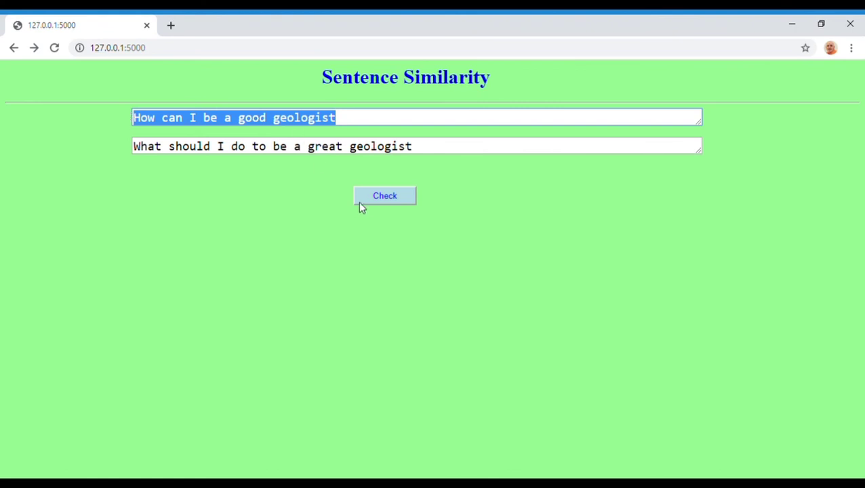
Step: Submit the geologist pair to /predict and get 'Sentences are similar'
{"action": "left_click", "coordinate": [377, 202]}
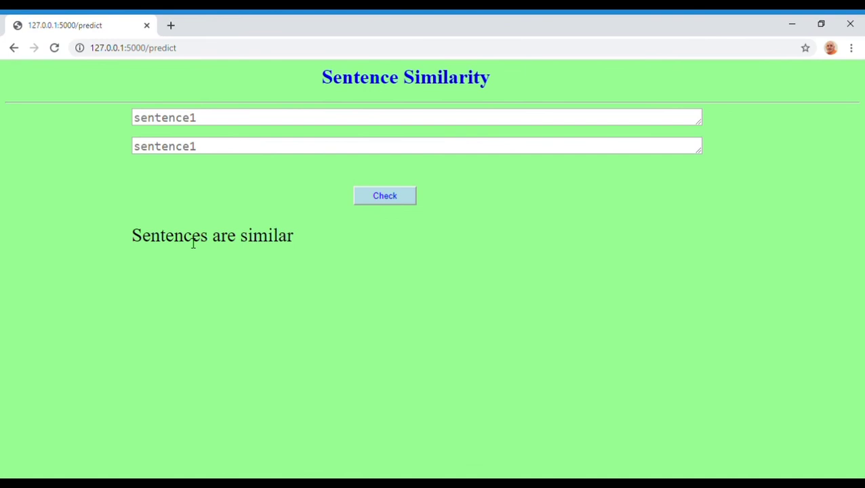